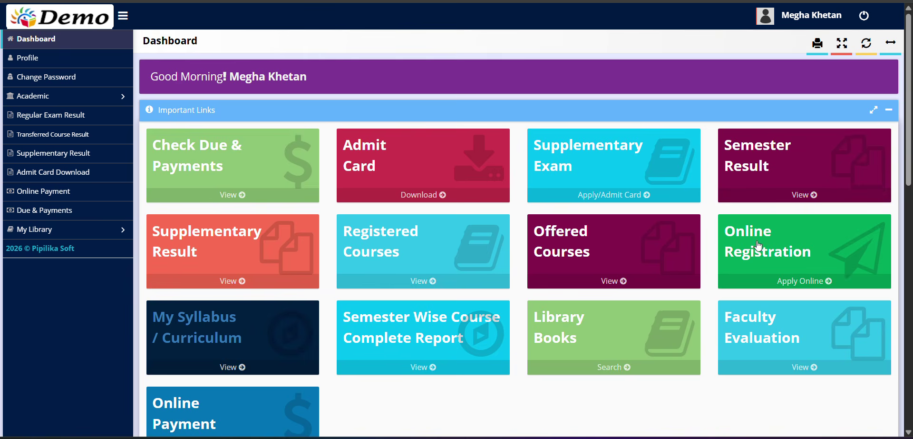
Step: Open online registration and start a new course registration for Fall 2026 (6M)
left_click(792, 255)
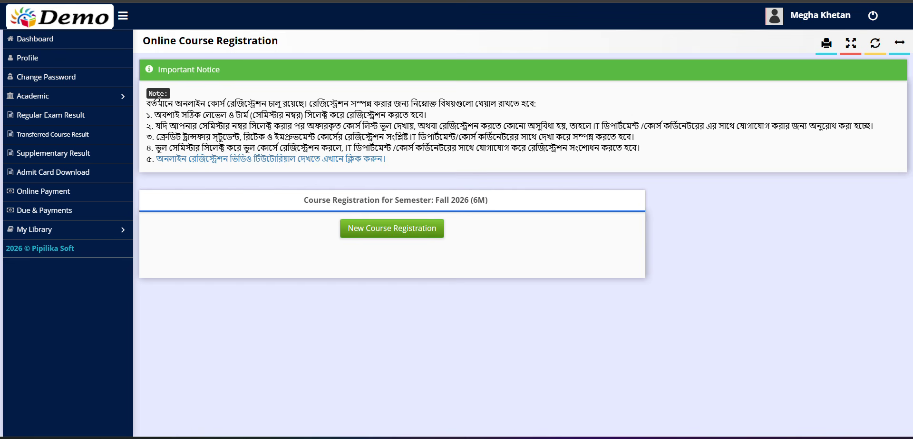
left_click_drag(157, 98, 499, 205)
left_click(464, 216)
left_click(501, 205)
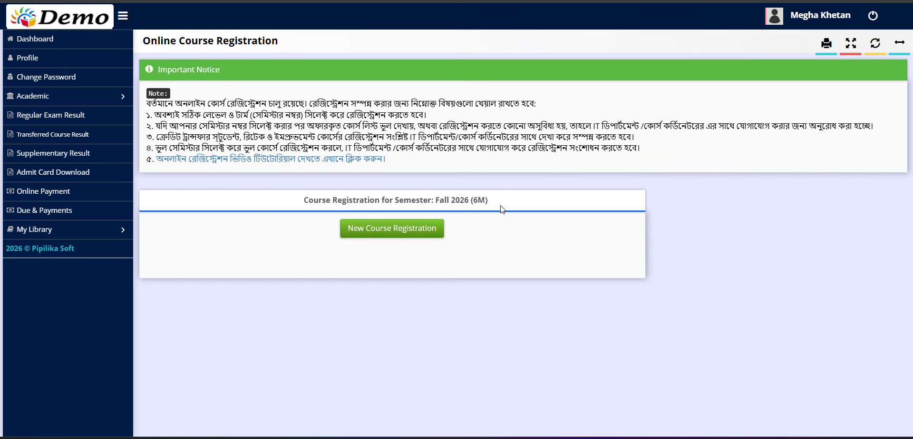
left_click(410, 236)
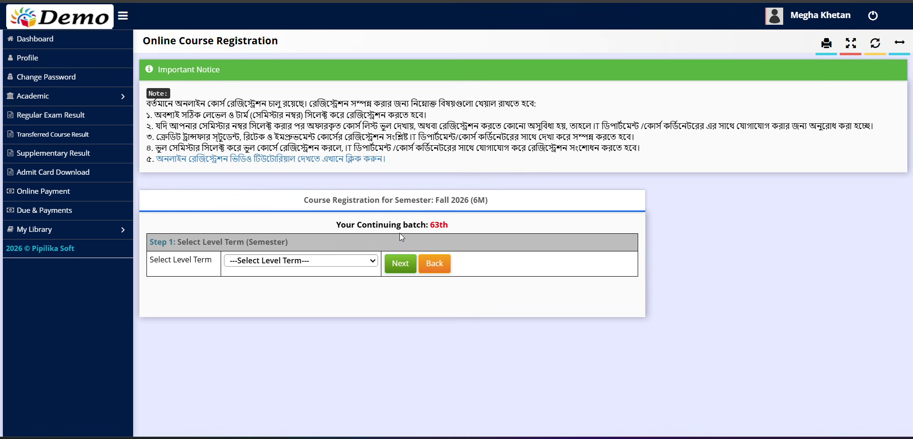
Step: Choose 3rd Semester as the level term and proceed to course selection
left_click(356, 260)
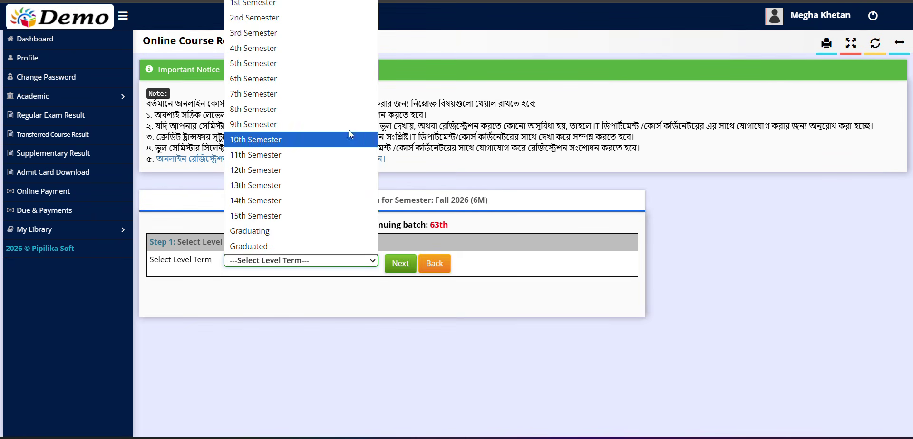
left_click(282, 37)
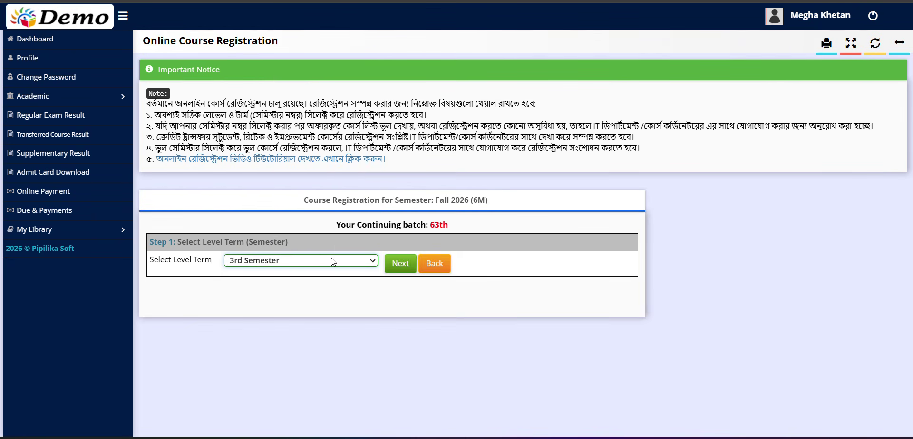
left_click(398, 268)
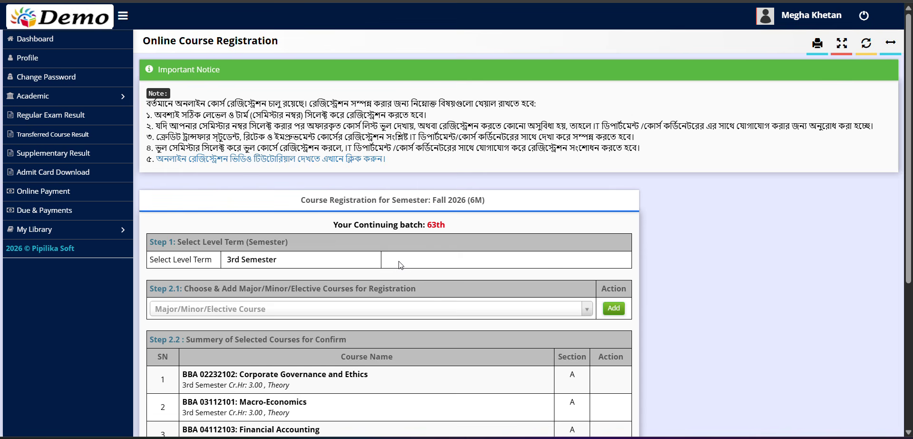
Step: Examine the chosen level term and the courses and sections listed in the registration summary
scroll(400, 265, "down", 4)
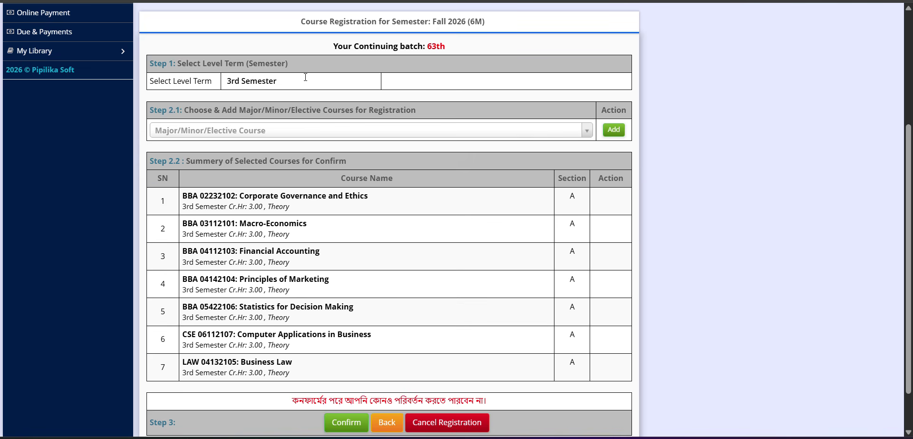
left_click_drag(181, 196, 585, 370)
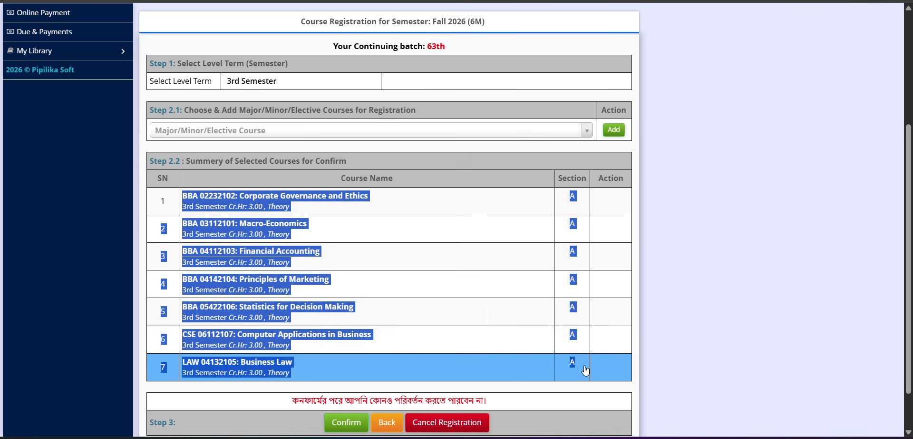
left_click(586, 370)
scroll(373, 205, "up", 1)
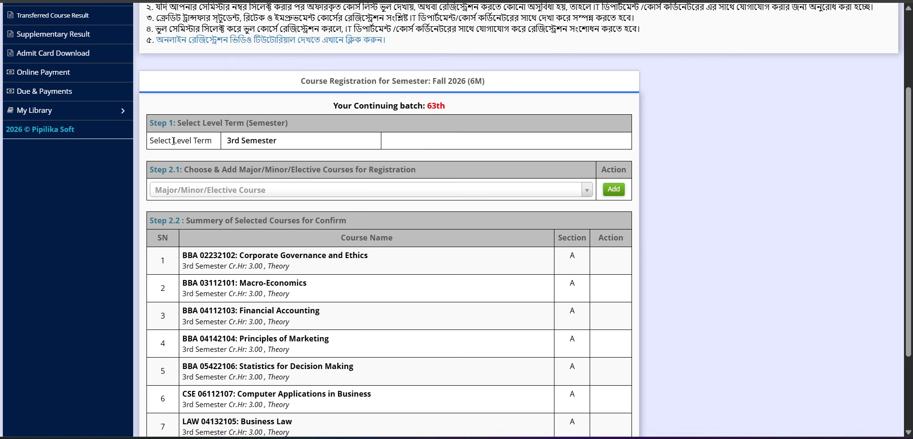
left_click_drag(174, 141, 217, 152)
left_click(260, 151)
left_click_drag(174, 145, 215, 147)
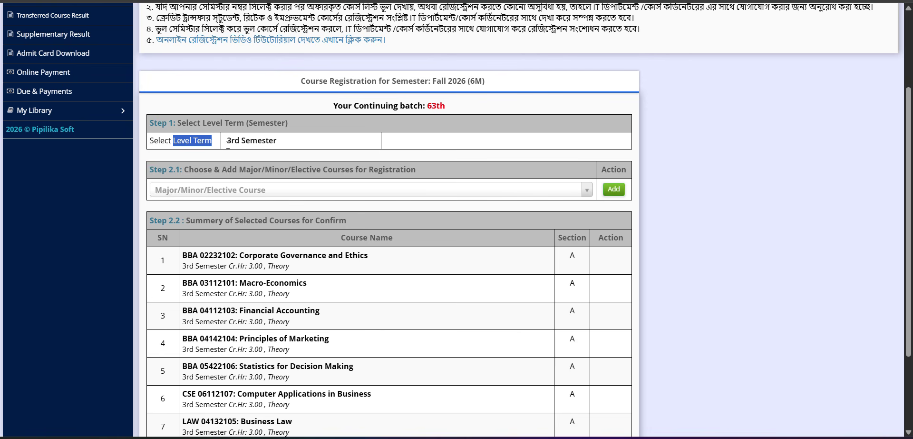
left_click(261, 140)
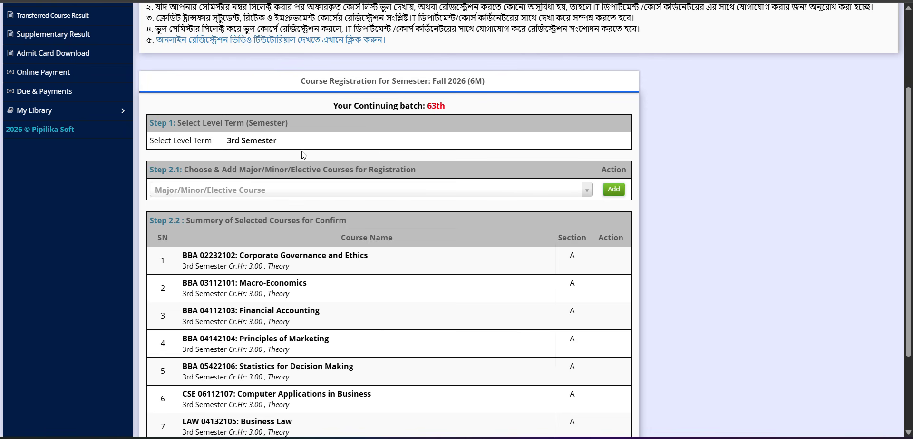
scroll(248, 81, "down", 1)
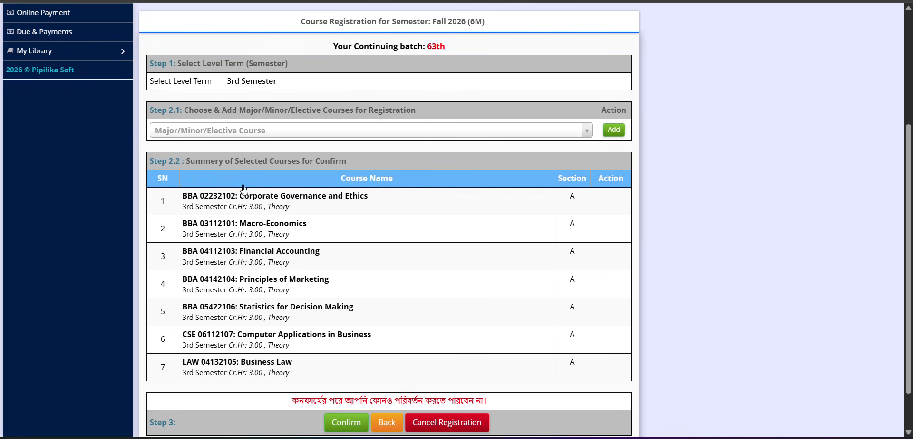
left_click_drag(173, 198, 561, 367)
left_click(291, 265)
left_click_drag(162, 199, 577, 363)
left_click(251, 241)
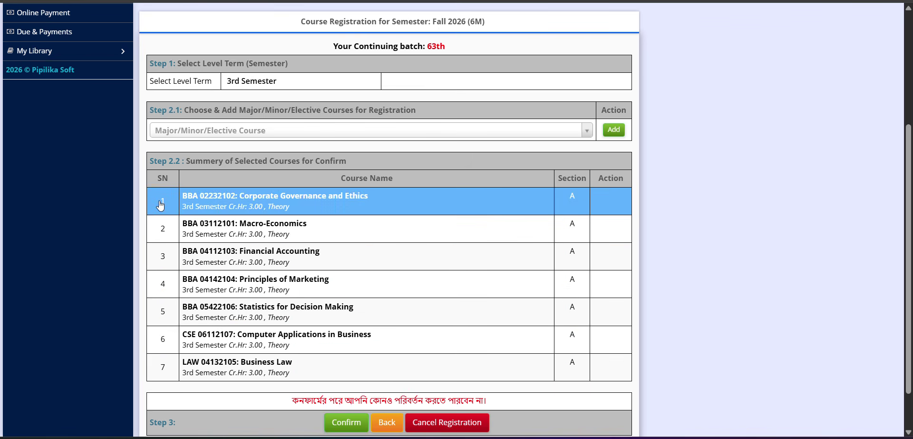
left_click_drag(162, 200, 570, 372)
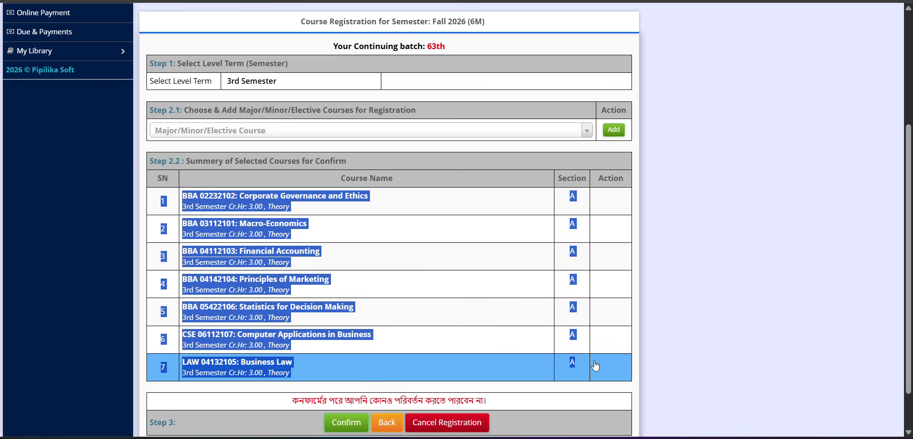
left_click(476, 312)
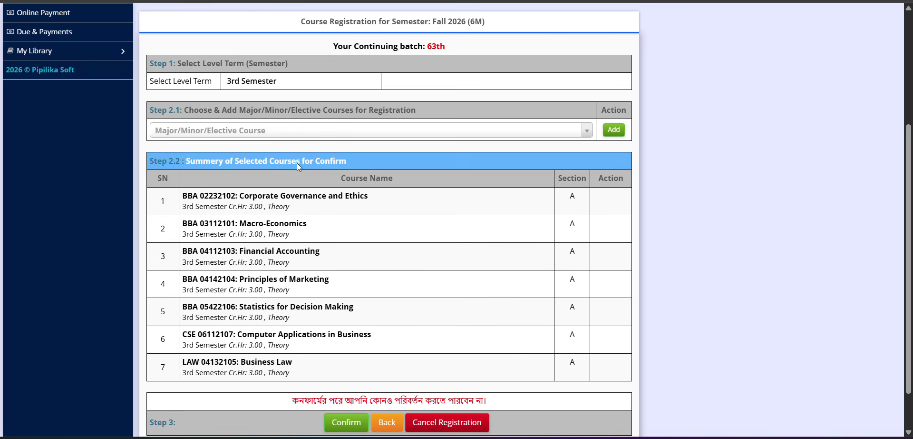
Step: Examine the available major/minor/elective courses, the course summary and the confirmation options below it
left_click(281, 136)
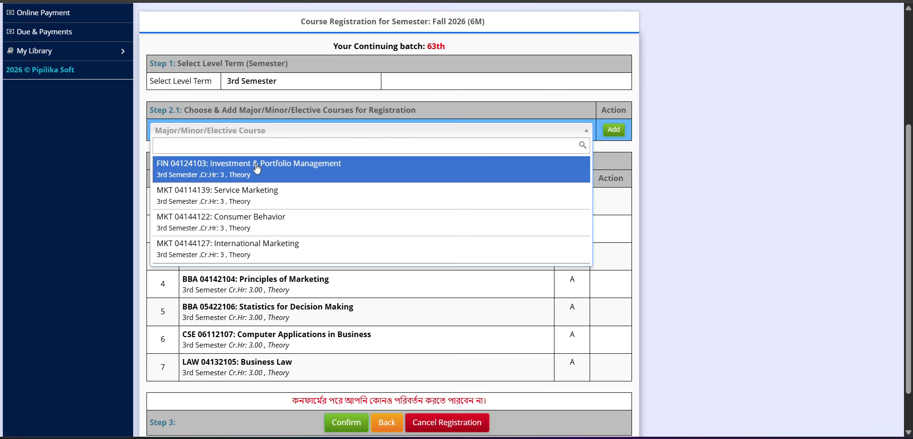
left_click(247, 98)
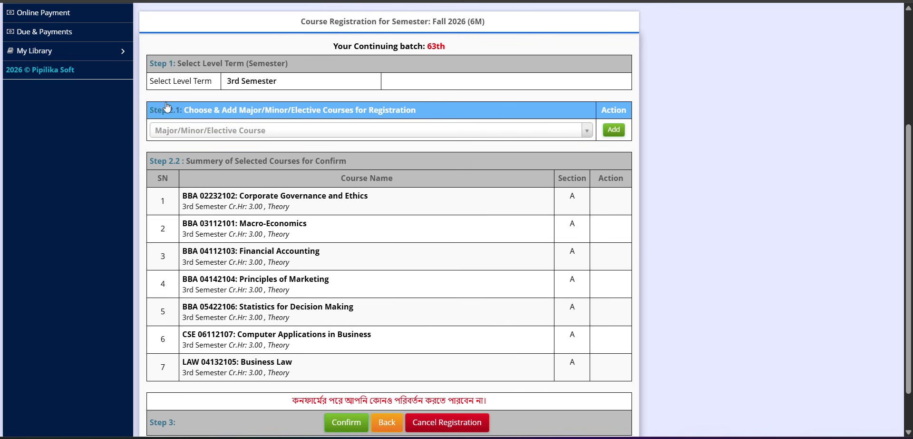
left_click_drag(146, 108, 246, 134)
left_click(172, 122)
left_click_drag(158, 113, 495, 129)
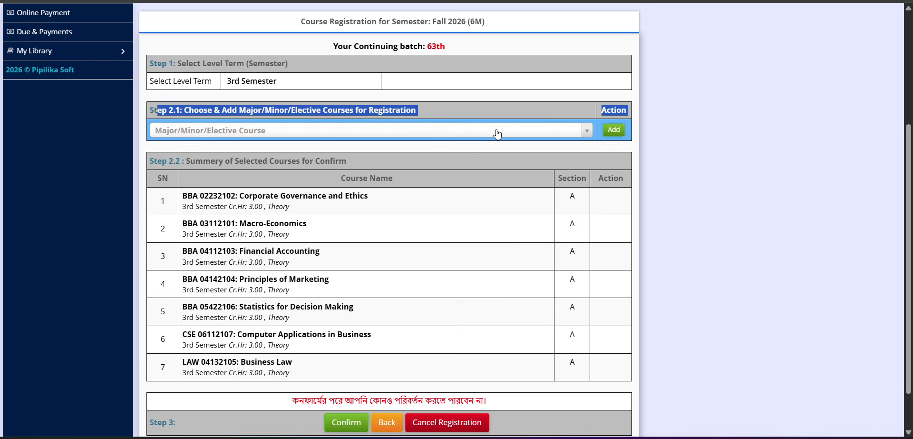
left_click(678, 136)
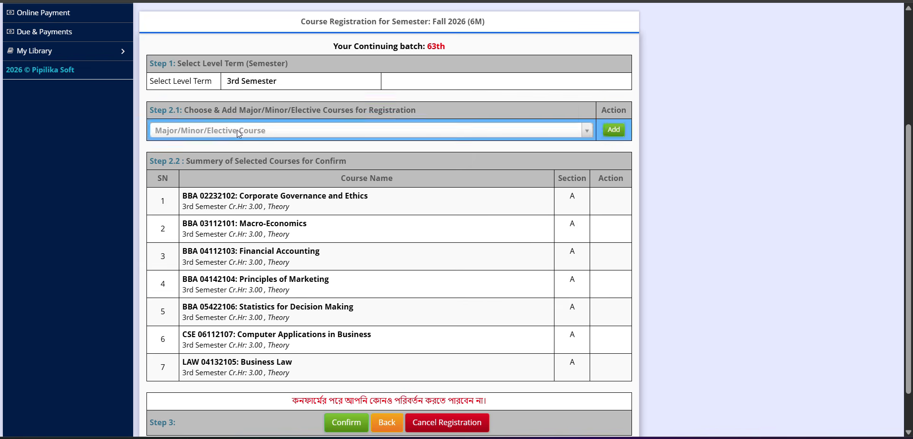
left_click_drag(162, 200, 630, 375)
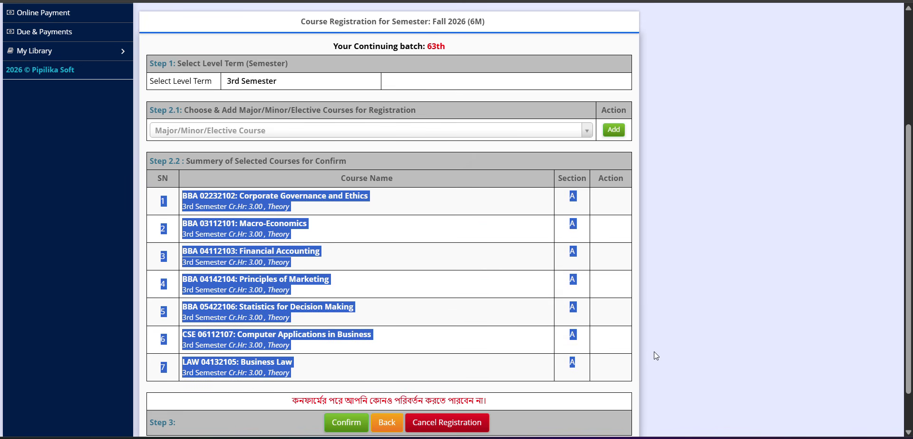
scroll(405, 309, "down", 1)
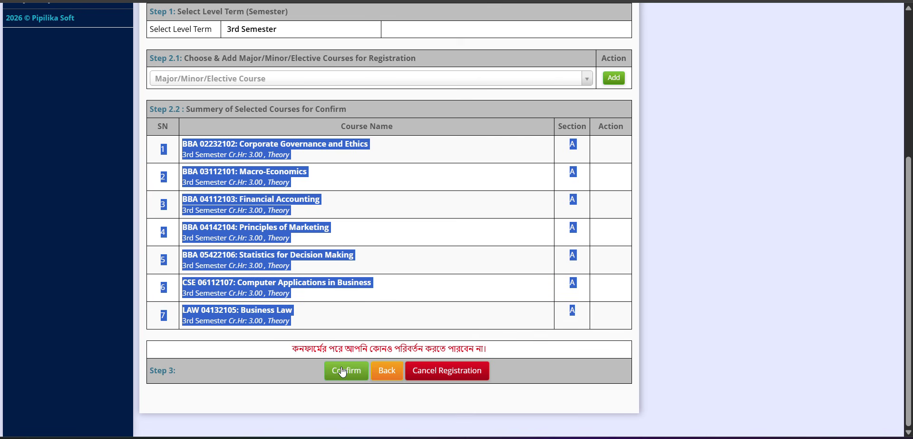
scroll(337, 302, "up", 1)
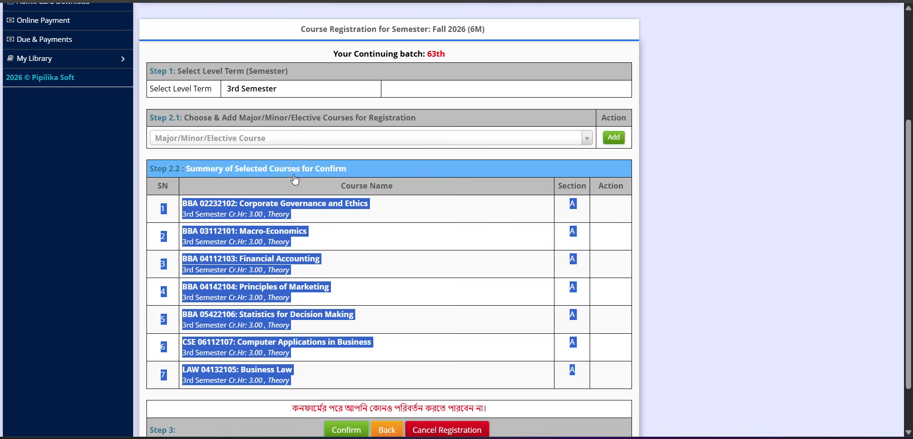
left_click(347, 239)
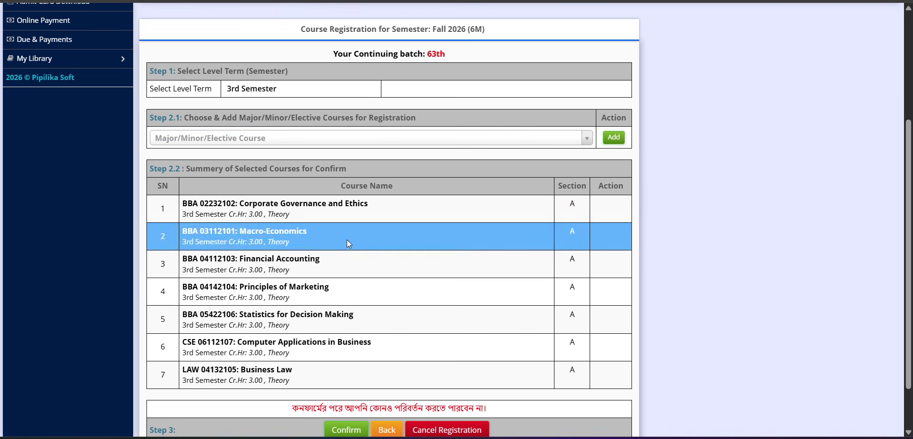
Step: Add the elective course FIN 04124103: Investment & Portfolio Management to the registration
left_click(354, 144)
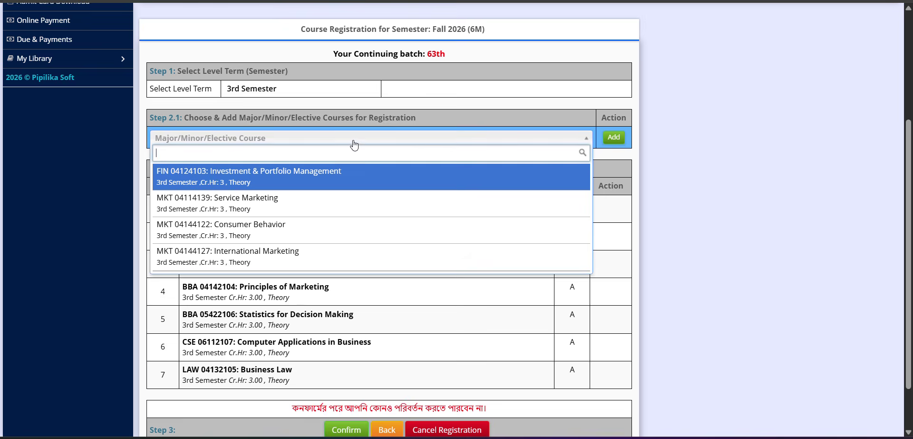
left_click(295, 182)
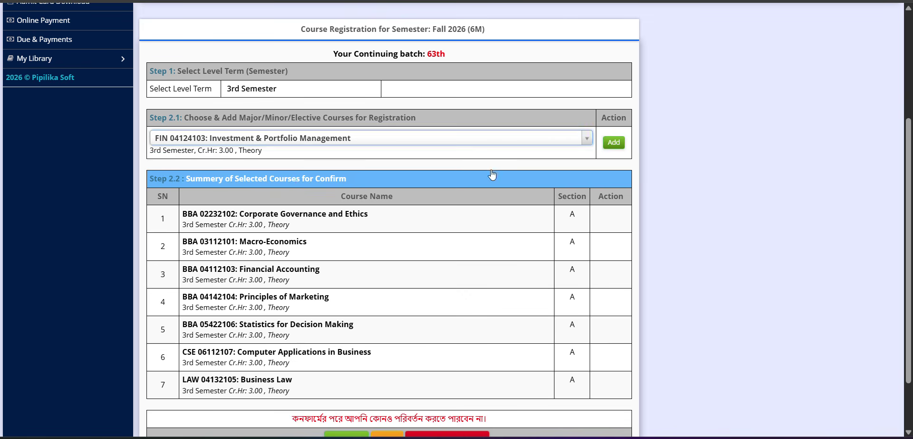
left_click(614, 142)
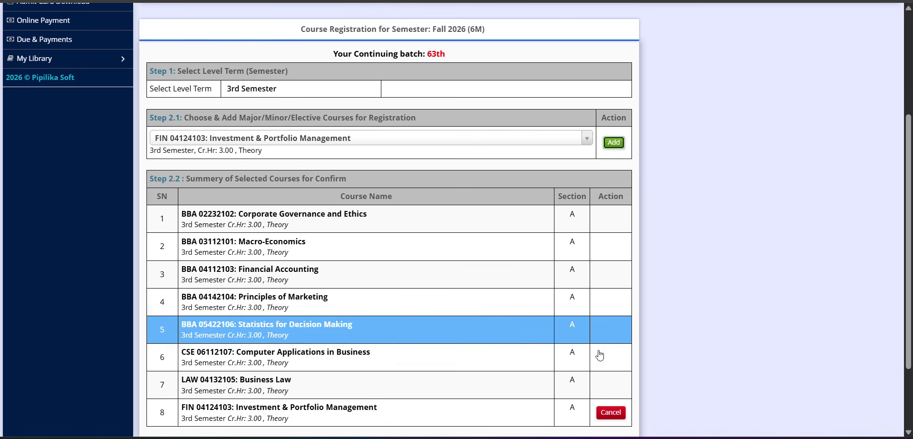
left_click_drag(266, 408, 453, 422)
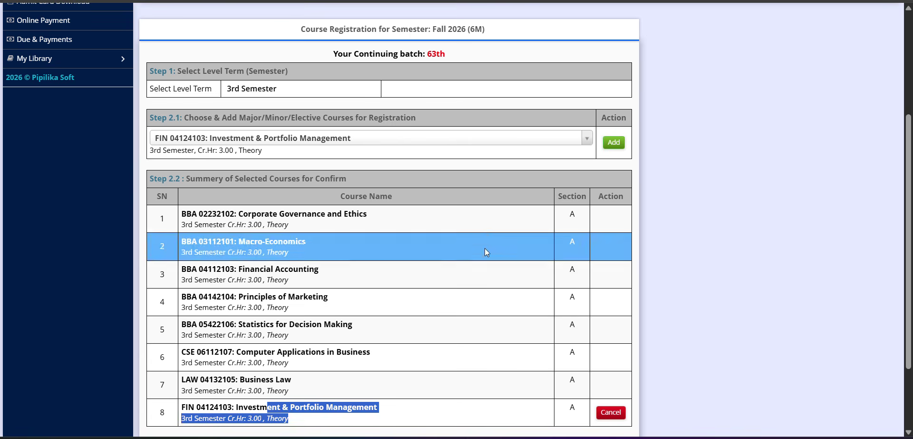
Step: Add the elective course MKT 04144127: International Marketing to the registration
left_click(402, 138)
left_click(288, 252)
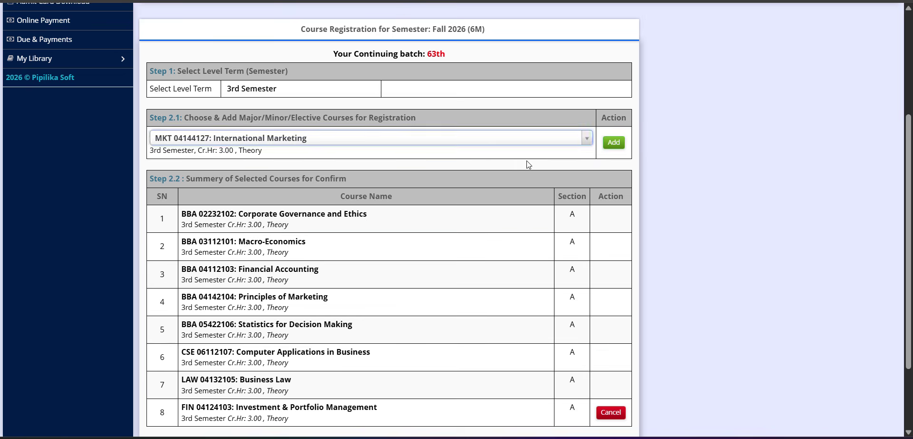
left_click(614, 142)
scroll(438, 175, "down", 3)
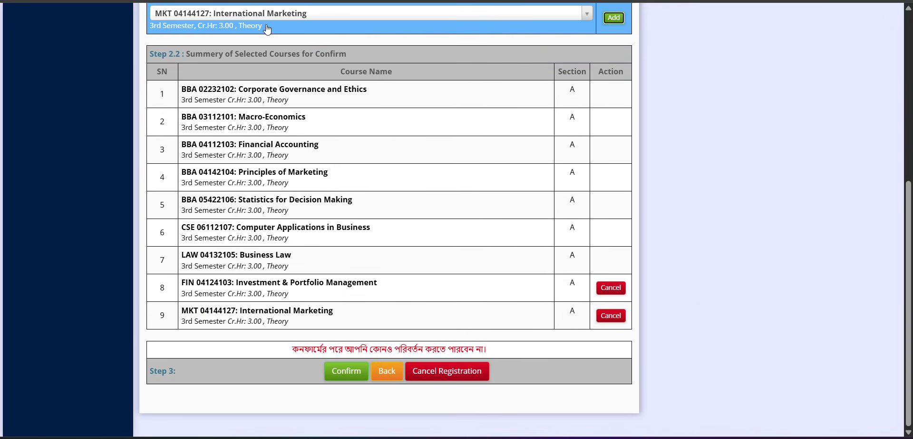
left_click(267, 29)
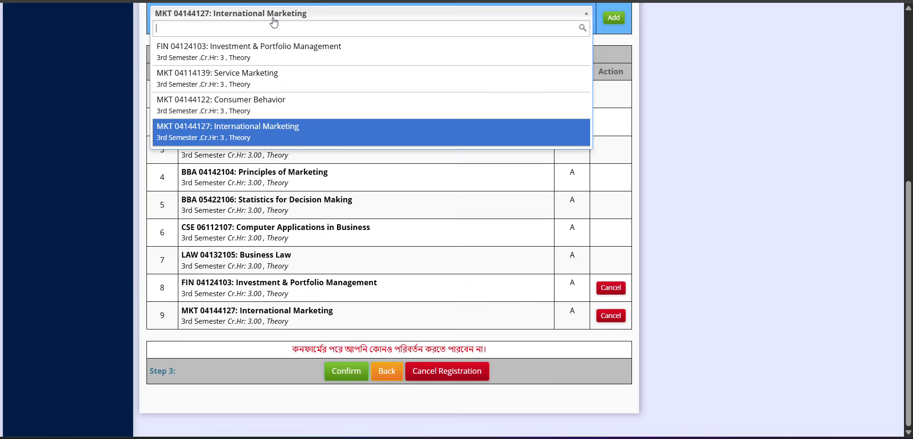
left_click(318, 129)
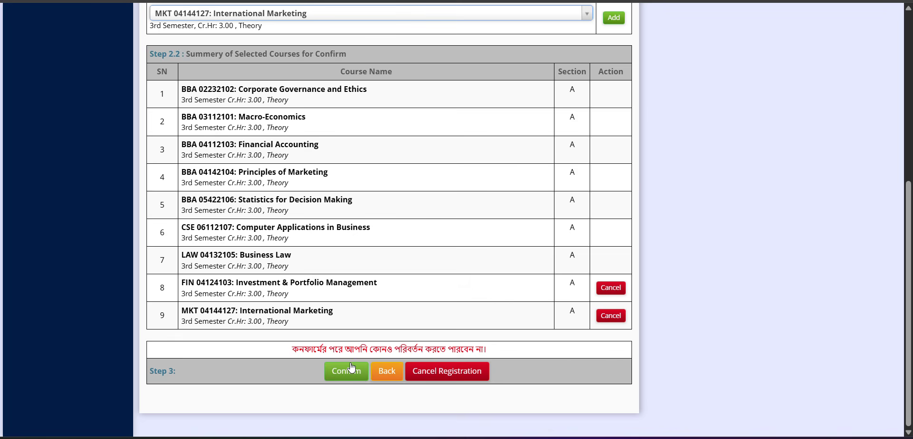
Step: Review the core and elective courses in the summary and confirm the course registration
scroll(352, 276, "up", 1)
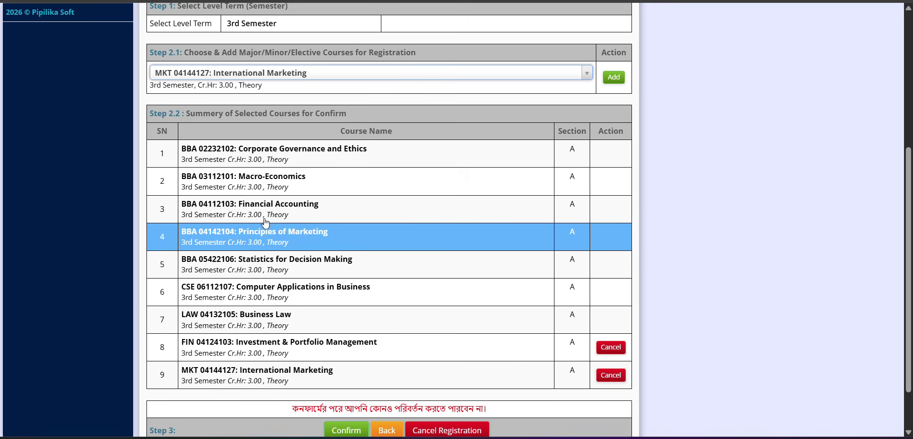
left_click_drag(163, 149, 580, 316)
left_click(435, 300)
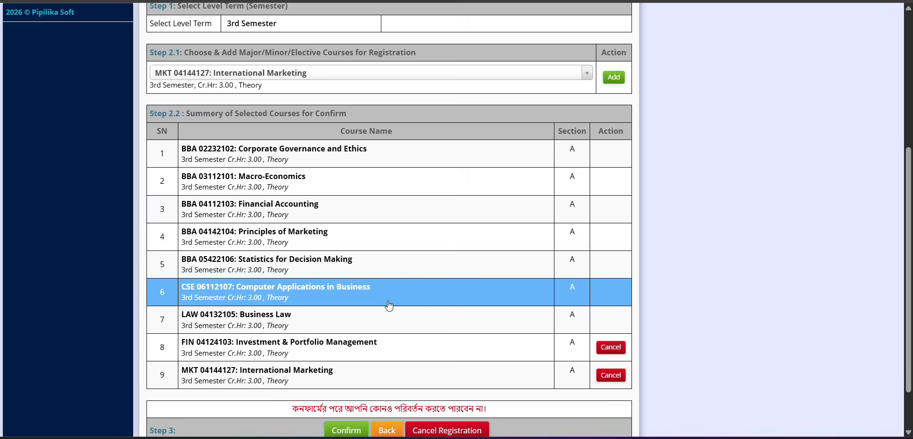
scroll(388, 304, "down", 1)
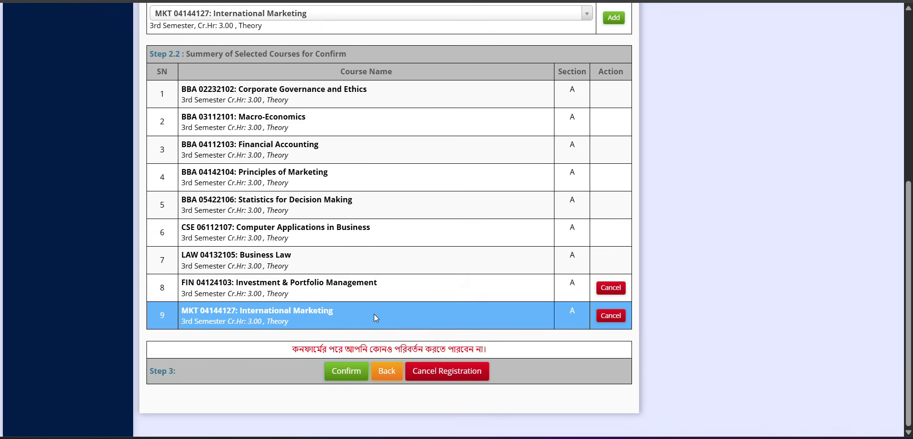
left_click(337, 372)
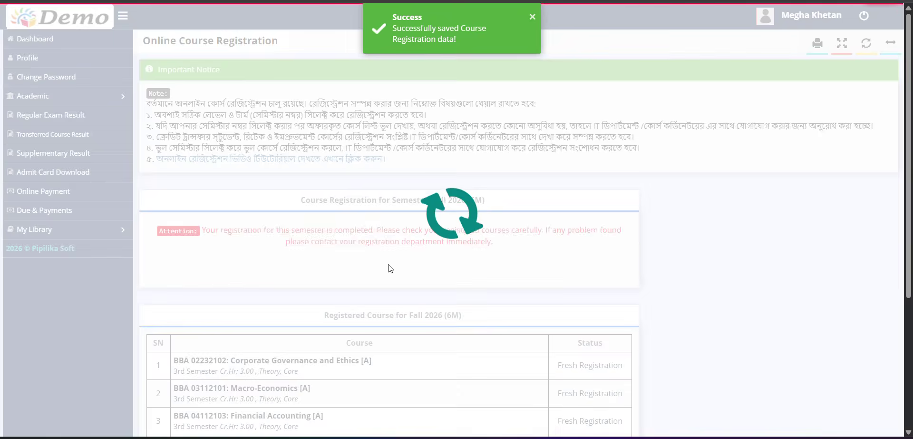
Step: Review the registered course table for Fall 2026 (6M), checking each course and its registration status
scroll(368, 190, "down", 4)
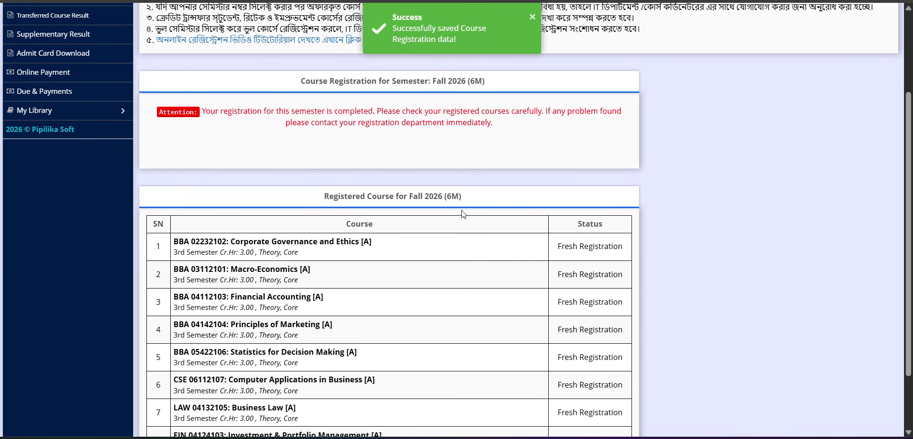
left_click_drag(579, 189, 620, 193)
triple_click(619, 191)
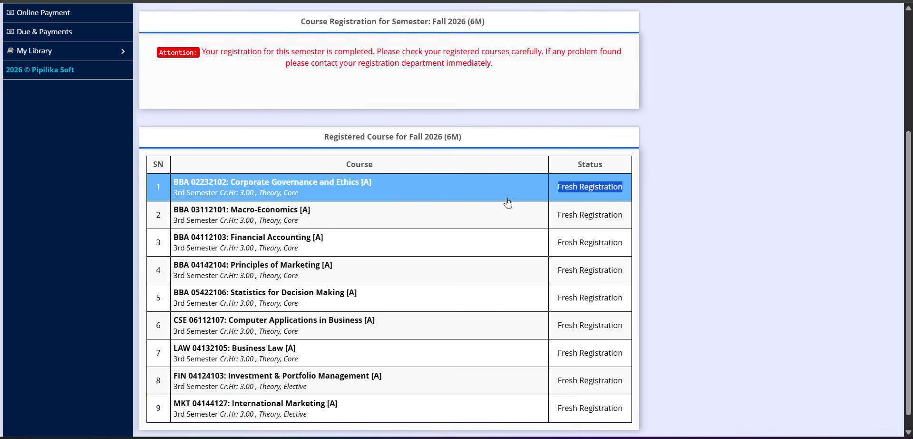
left_click(428, 191)
scroll(214, 180, "down", 1)
left_click_drag(152, 169, 628, 399)
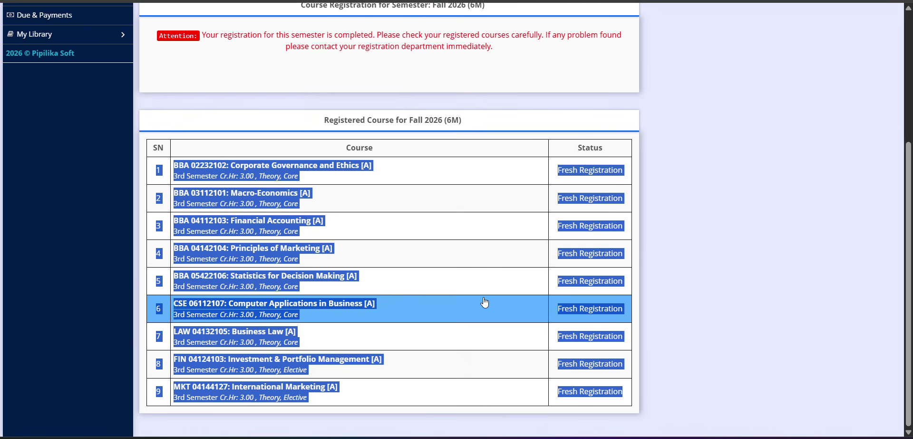
Step: Return to the dashboard and check the course cards under the registered courses of Fall 2026 (6M)
scroll(485, 302, "up", 5)
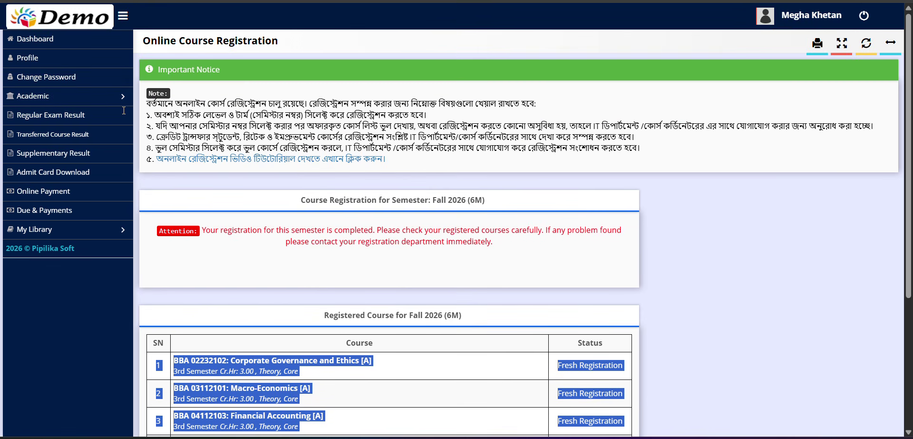
left_click(79, 38)
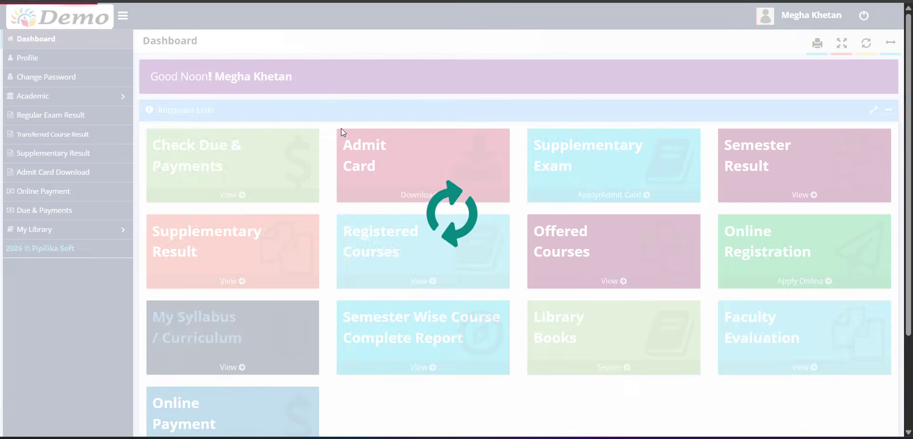
scroll(338, 149, "down", 8)
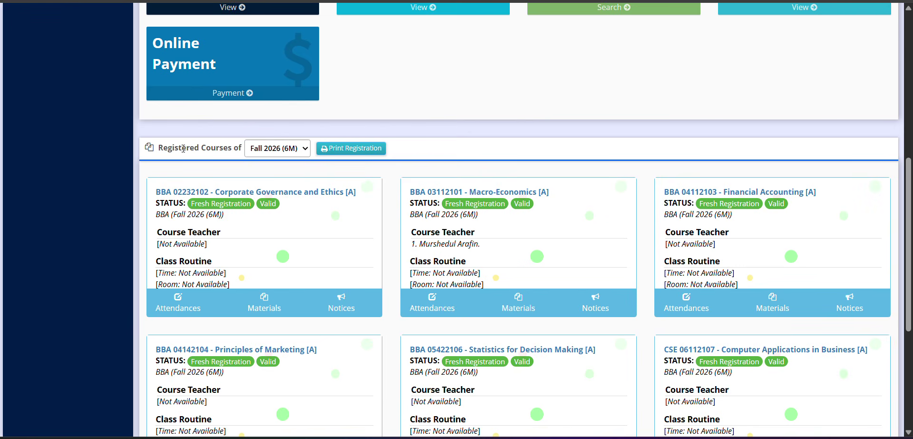
left_click_drag(243, 148, 178, 148)
left_click(516, 150)
scroll(434, 153, "down", 5)
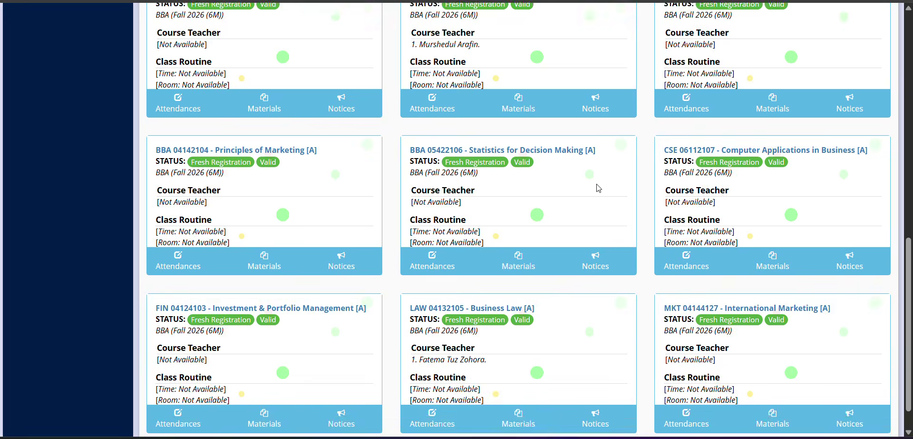
scroll(605, 298, "up", 3)
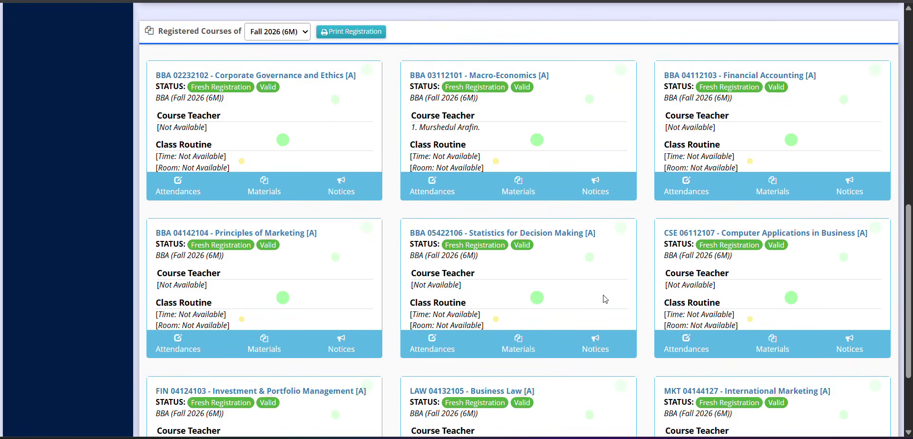
Step: Open the printable registration for Fall 2026 (6M) and examine the details on the student copy
left_click(335, 34)
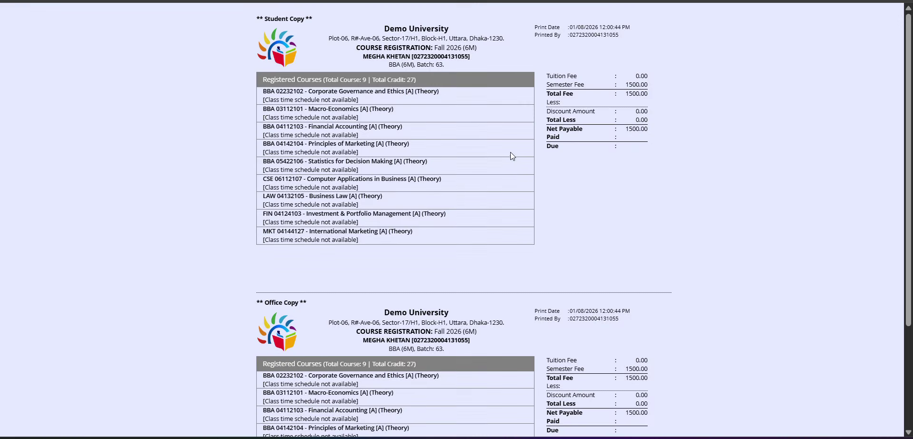
left_click_drag(387, 30, 581, 251)
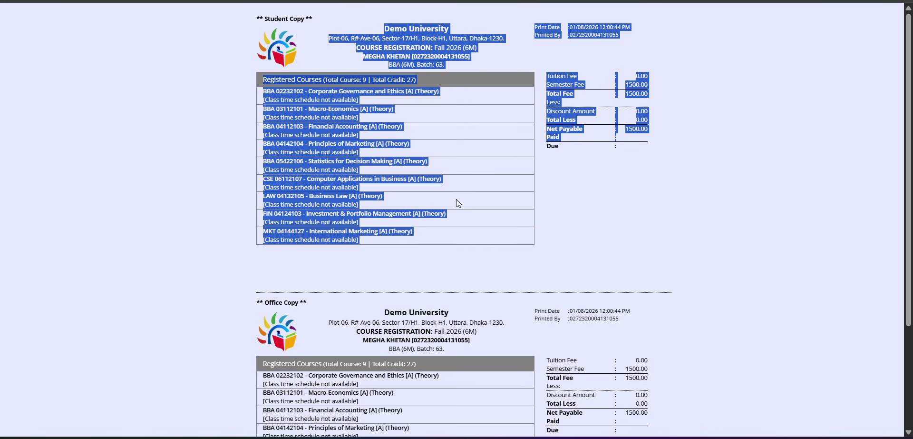
scroll(456, 199, "down", 3)
left_click(622, 252)
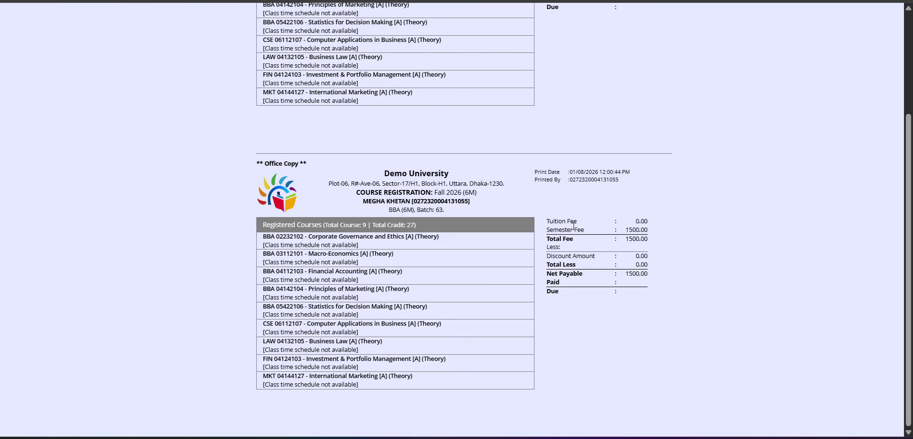
Step: Check the fee breakdown on the office copy, from the tuition fee to the amount due
left_click_drag(564, 223, 646, 281)
left_click(646, 284)
left_click_drag(549, 221, 652, 284)
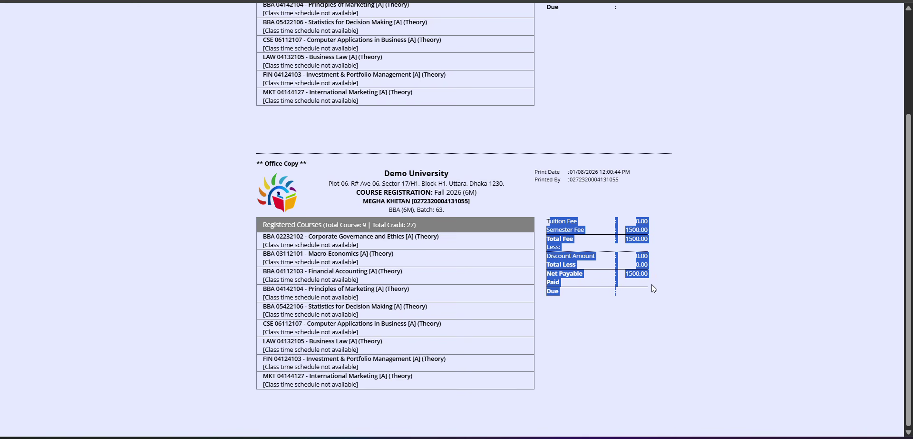
left_click(648, 289)
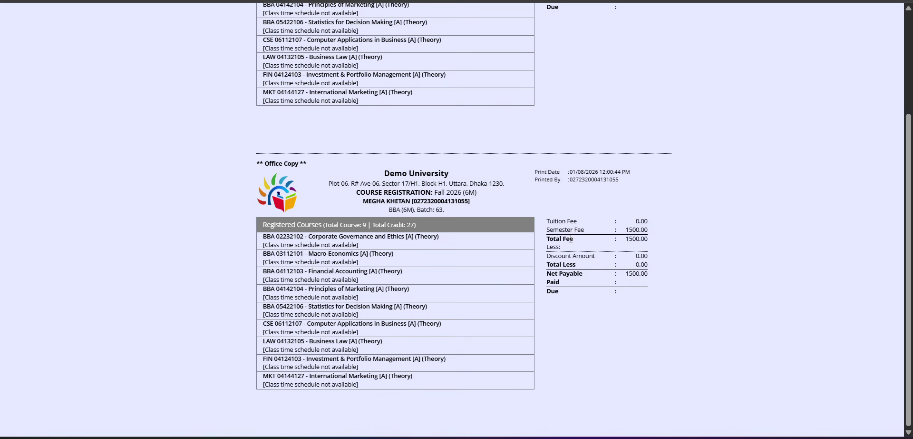
Step: Check the registered course list on the student copy and close the printable registration
scroll(569, 238, "up", 3)
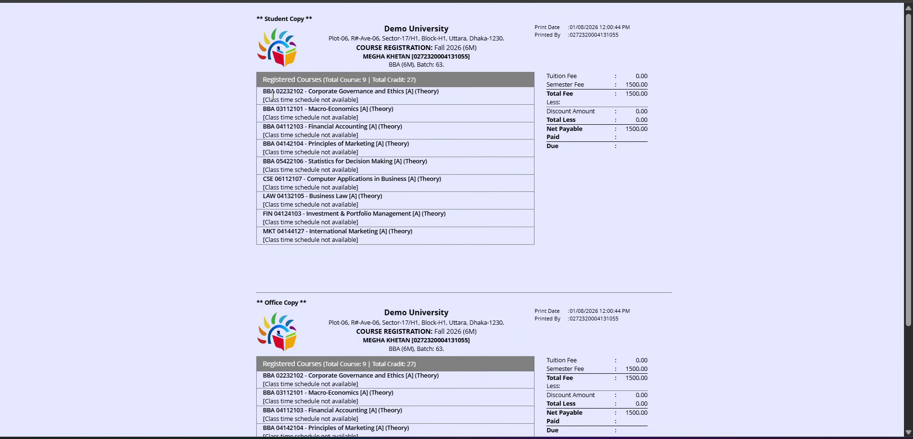
left_click_drag(263, 91, 449, 215)
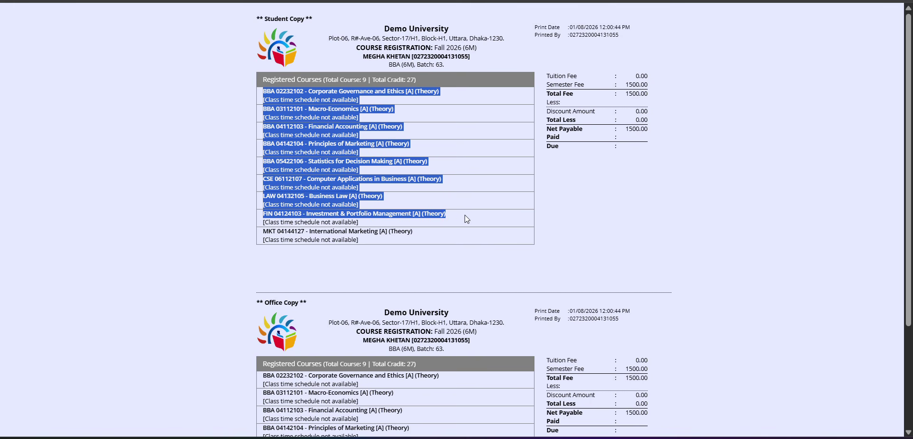
left_click(484, 193)
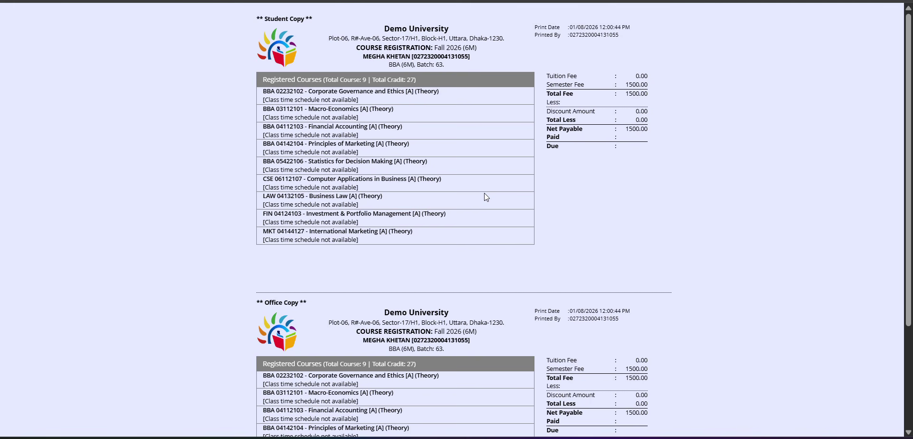
key("ctrl+w")
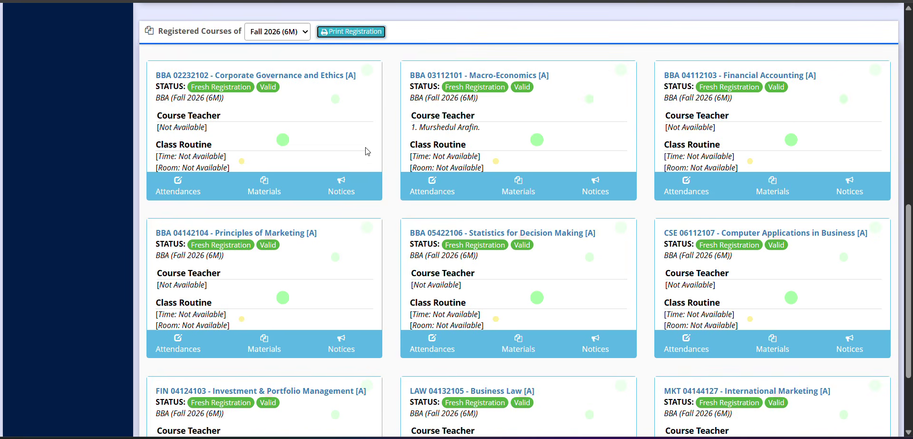
Step: Reopen Online Registration from the dashboard and check the registration notice and registered course list for Fall 2026 (6M)
scroll(529, 213, "down", 3)
scroll(528, 212, "up", 15)
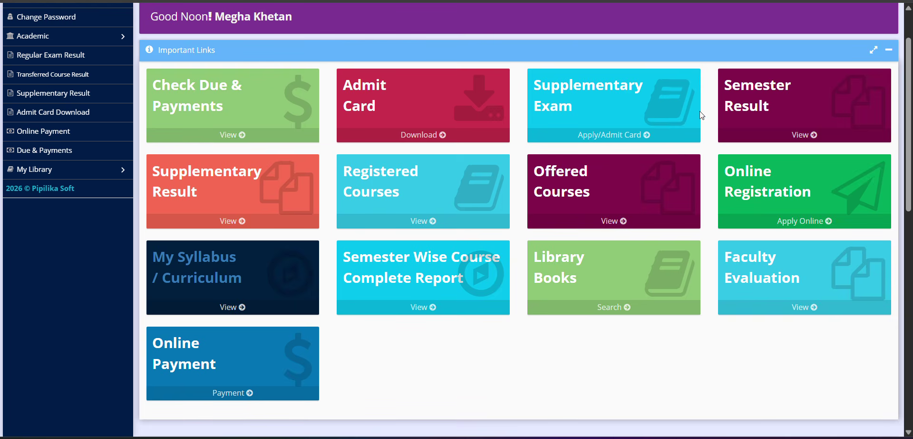
left_click(755, 189)
scroll(726, 193, "down", 4)
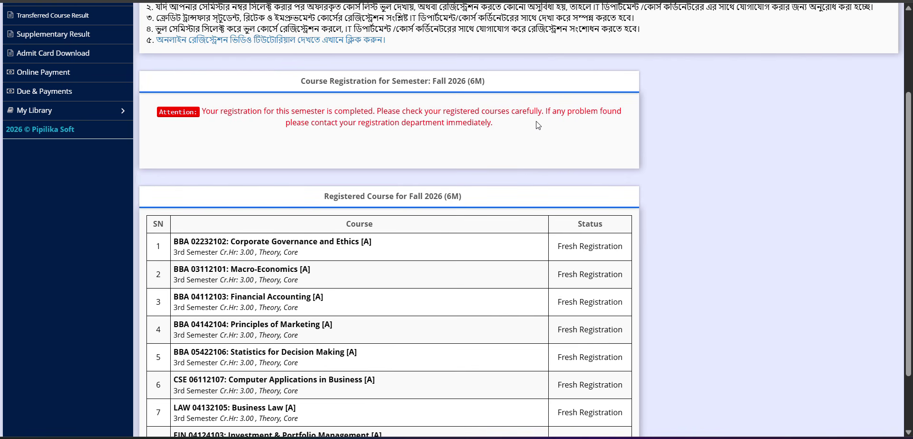
scroll(515, 83, "down", 2)
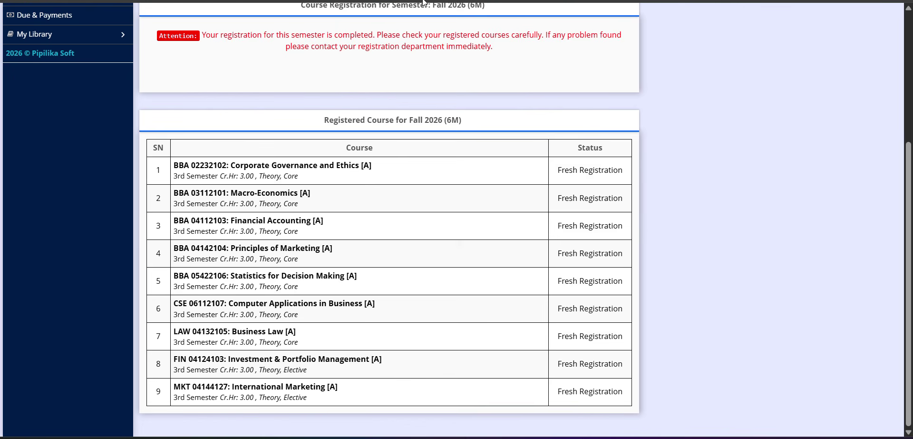